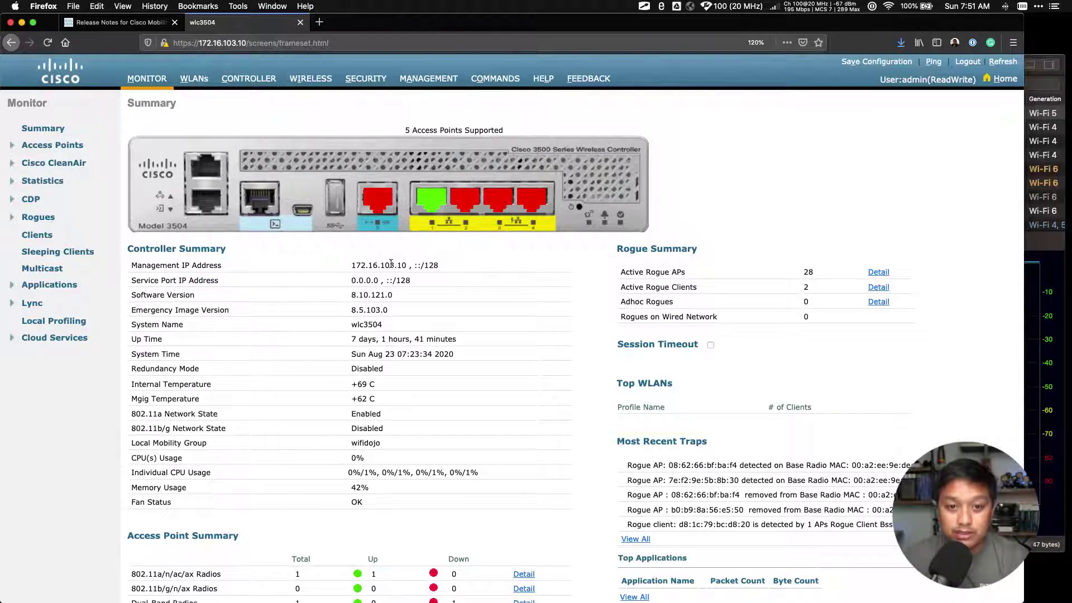
- Check the controller's 8.10.121.0 version against the release notes' 'Support for WPA3' entry
left_click_drag(351, 294, 396, 297)
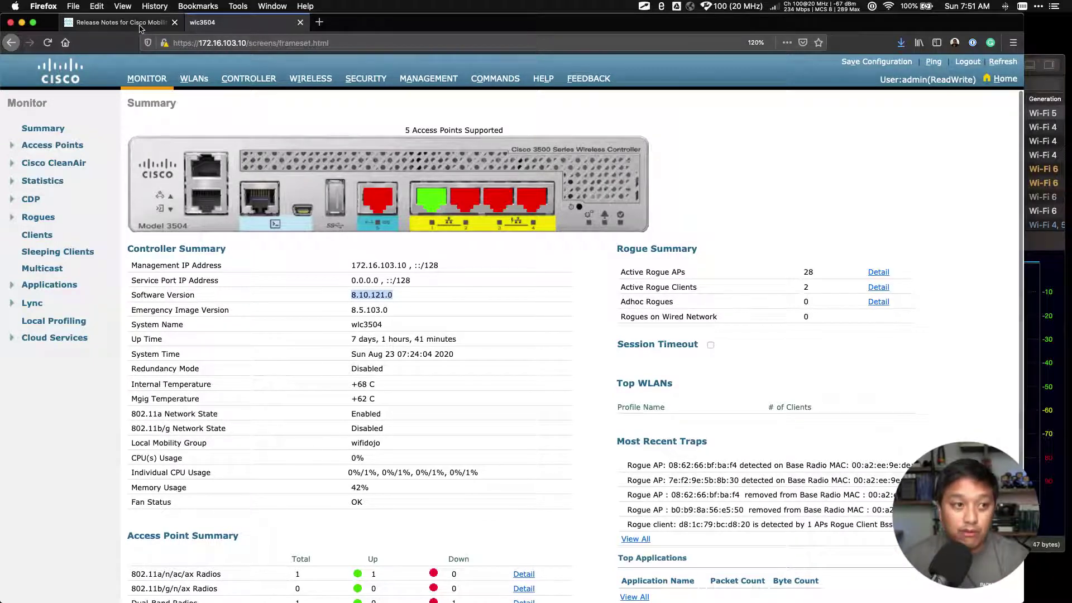
left_click(120, 23)
scroll(321, 250, "down", 2)
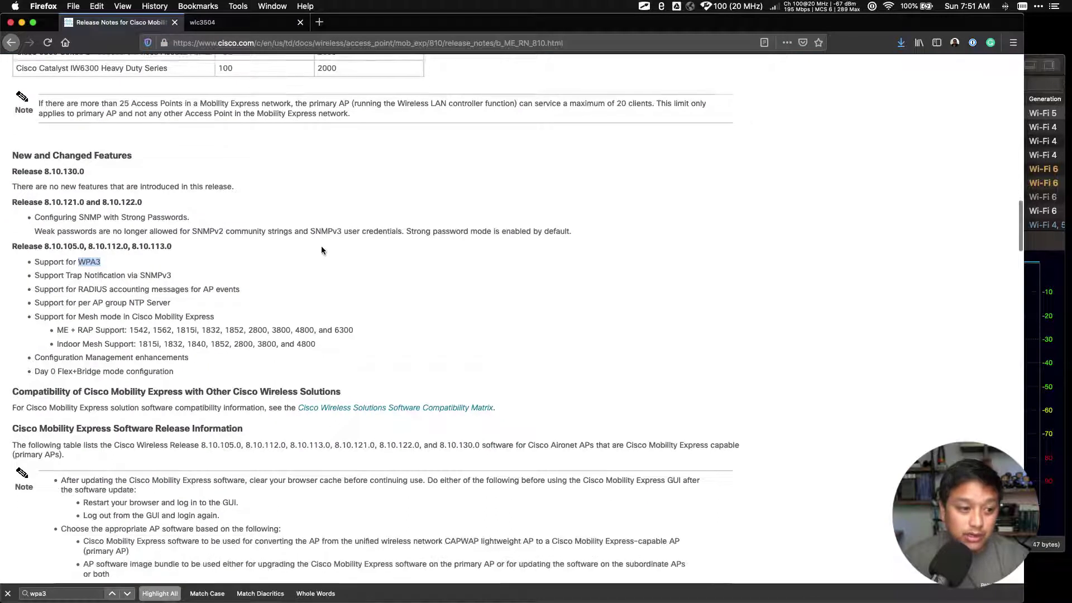
left_click(163, 259)
left_click(127, 259)
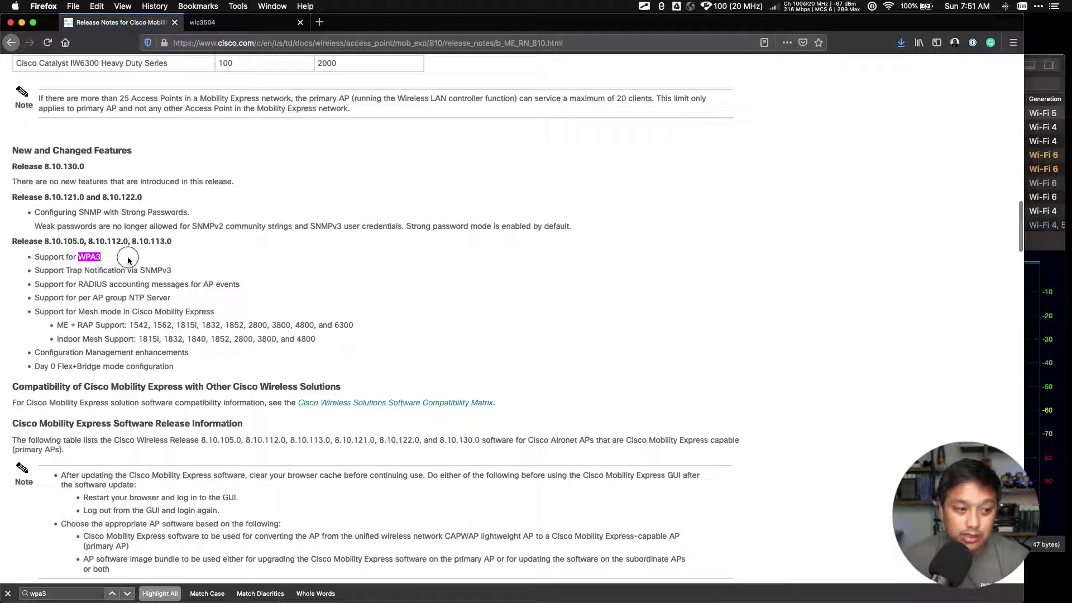
left_click_drag(98, 259, 34, 258)
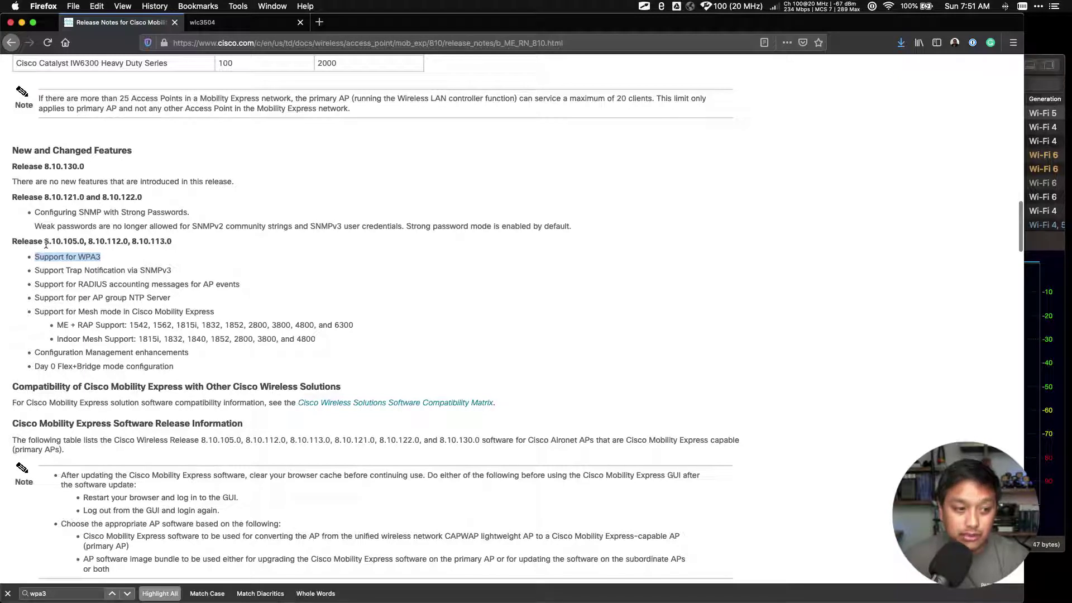
left_click_drag(46, 244, 78, 244)
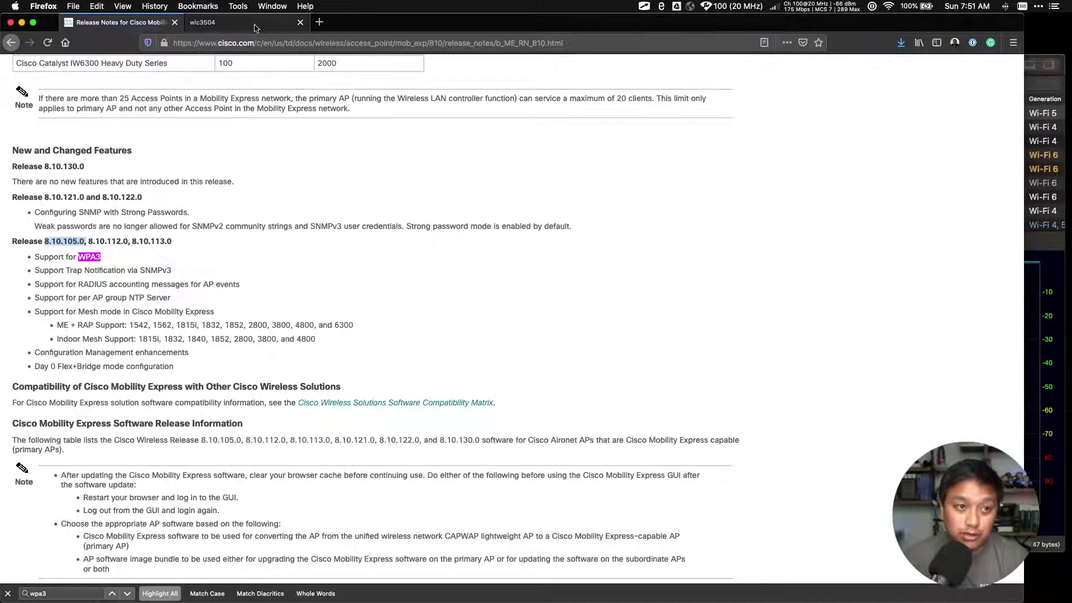
- Move the Wi-Fi scanner window aside and bring the controller's web page forward
left_click(202, 22)
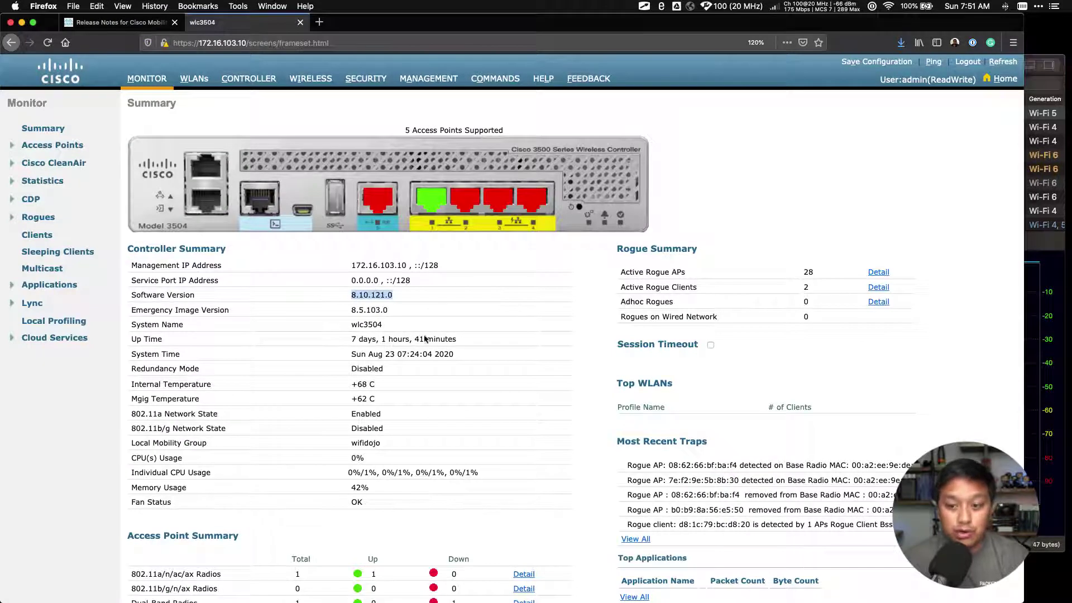
left_click(1047, 523)
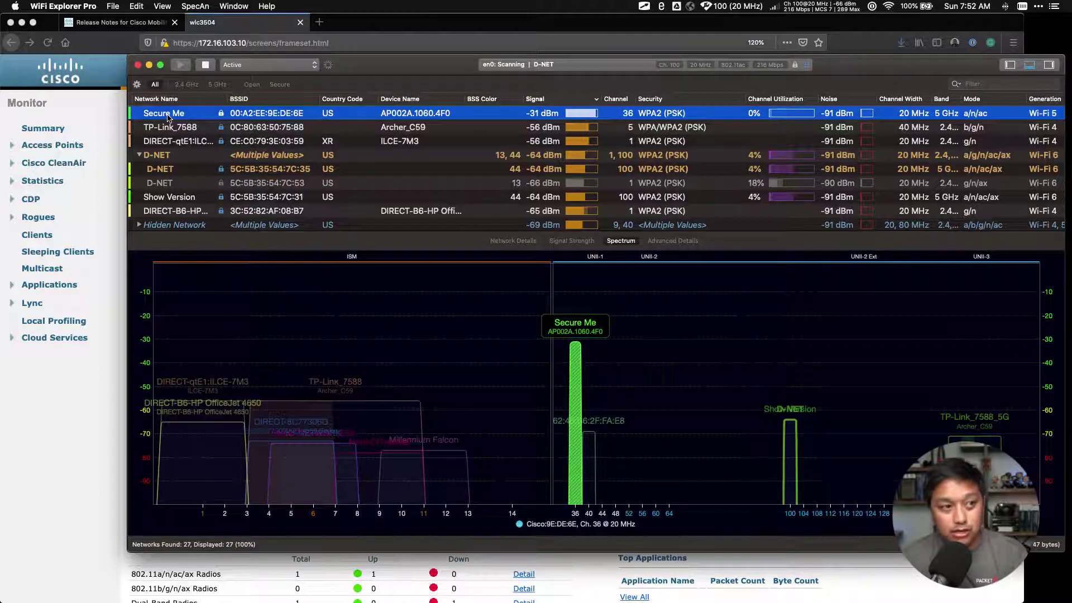
left_click_drag(392, 70, 399, 103)
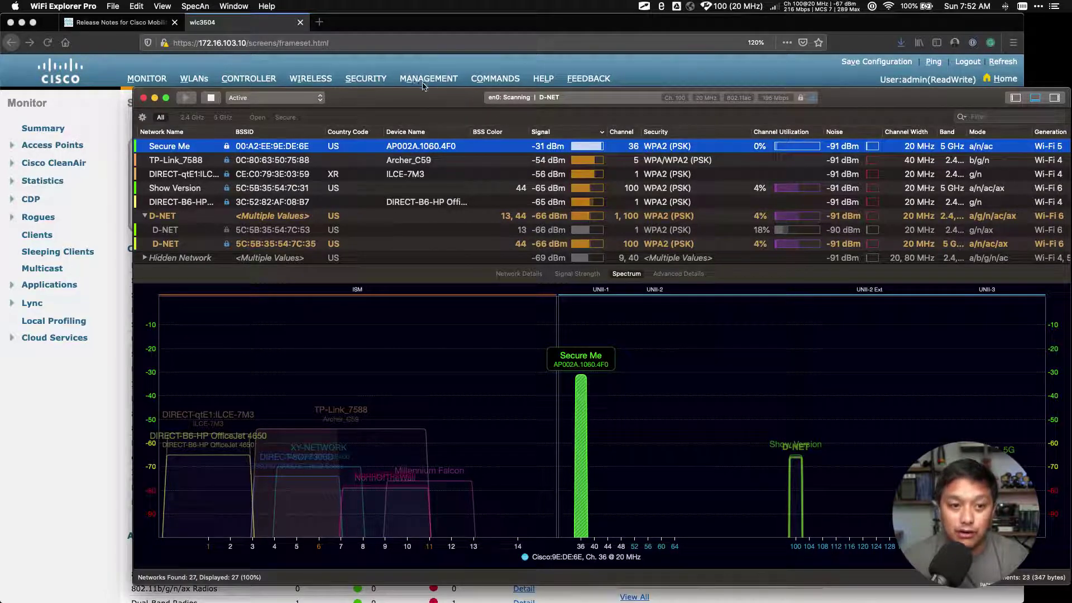
left_click(387, 27)
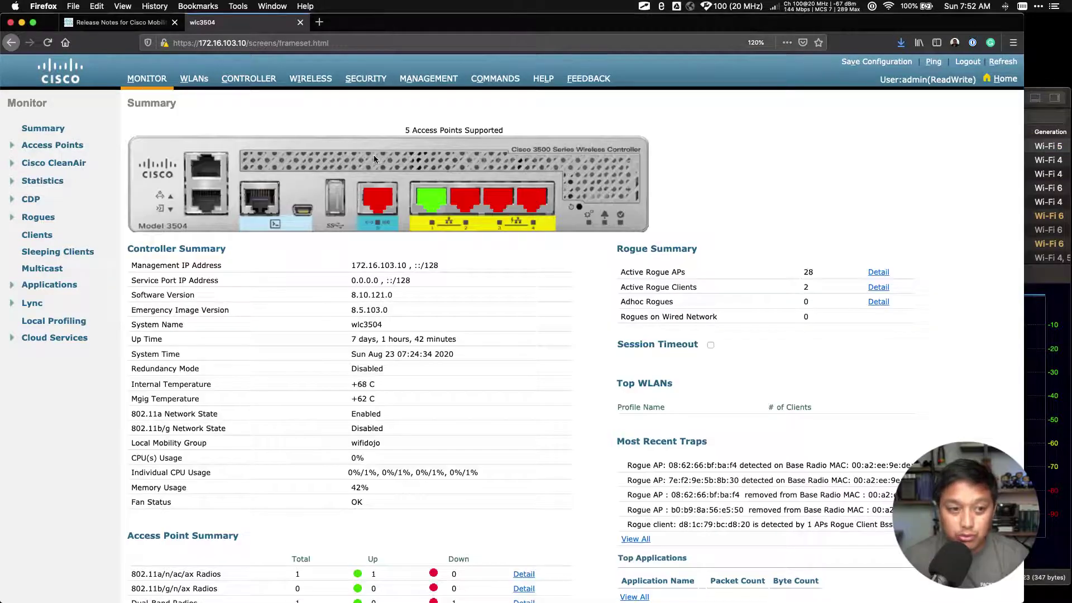
- Open WLAN ID 2 (Secure Me) and its Layer 2 security choices
left_click(200, 84)
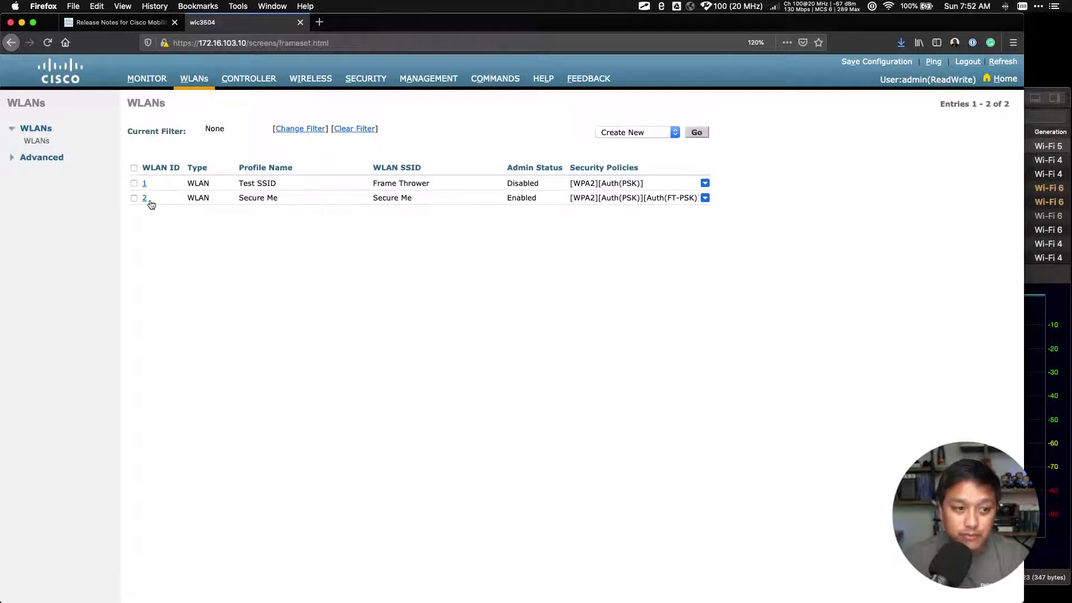
left_click(145, 198)
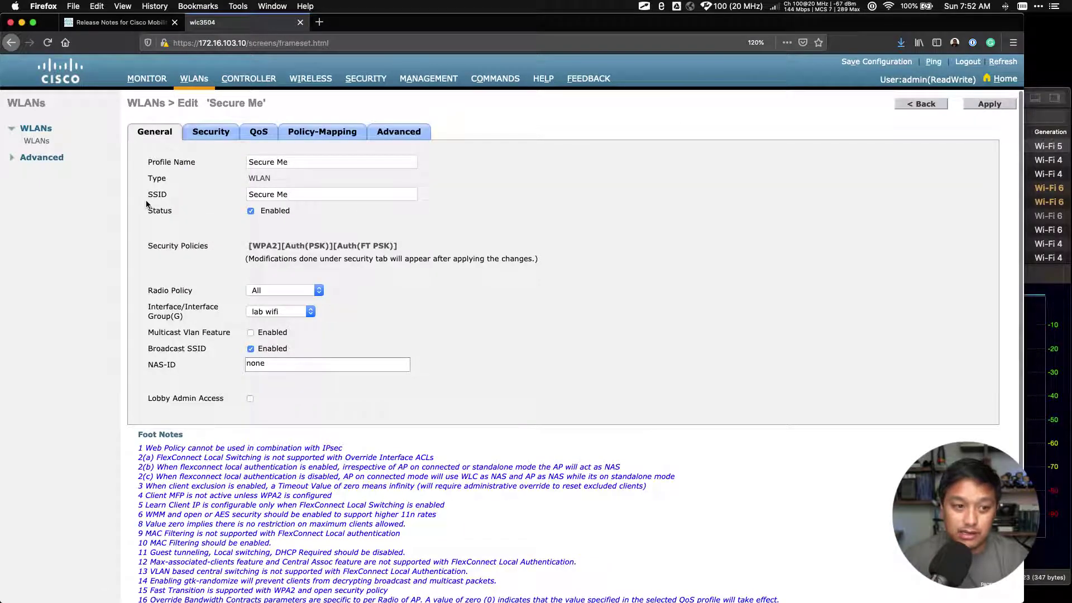
left_click(208, 133)
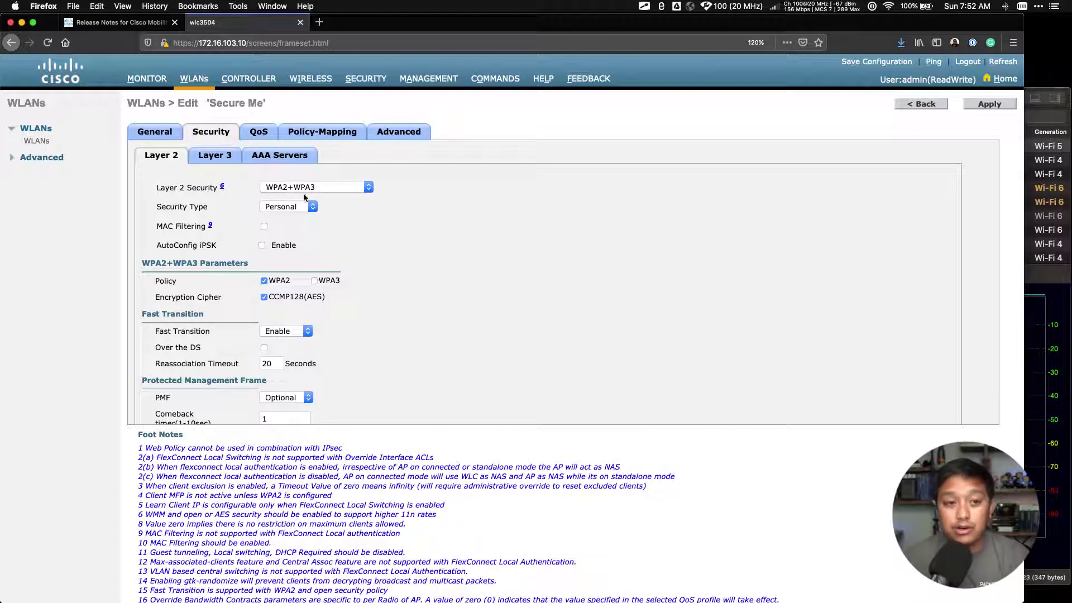
left_click(324, 187)
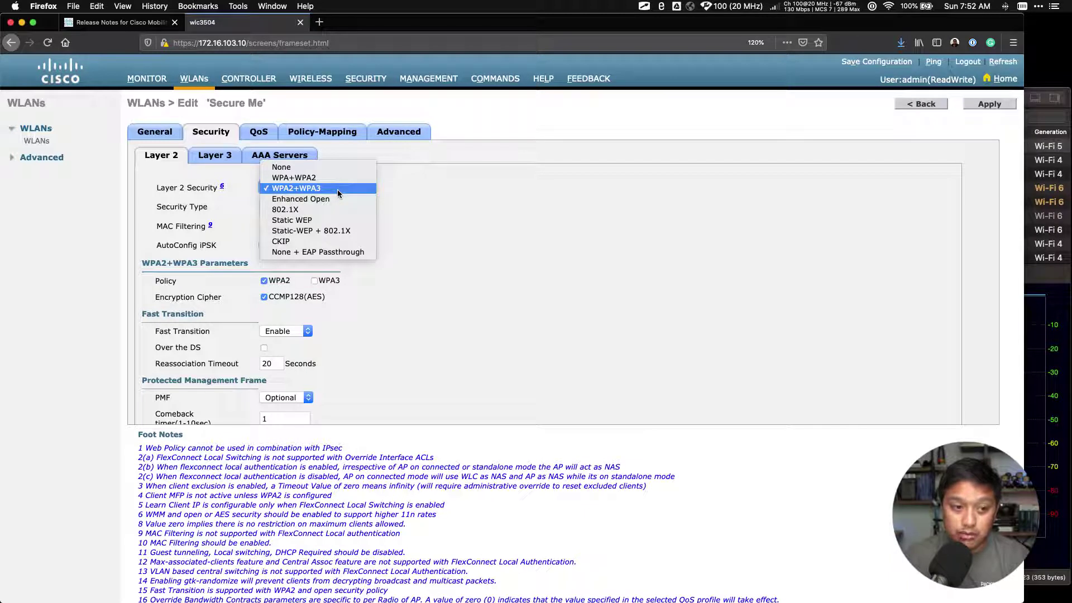
- Keep WPA2+WPA3 as the Layer 2 security and disable the WPA2 policy
left_click(494, 219)
scroll(350, 275, "down", 3)
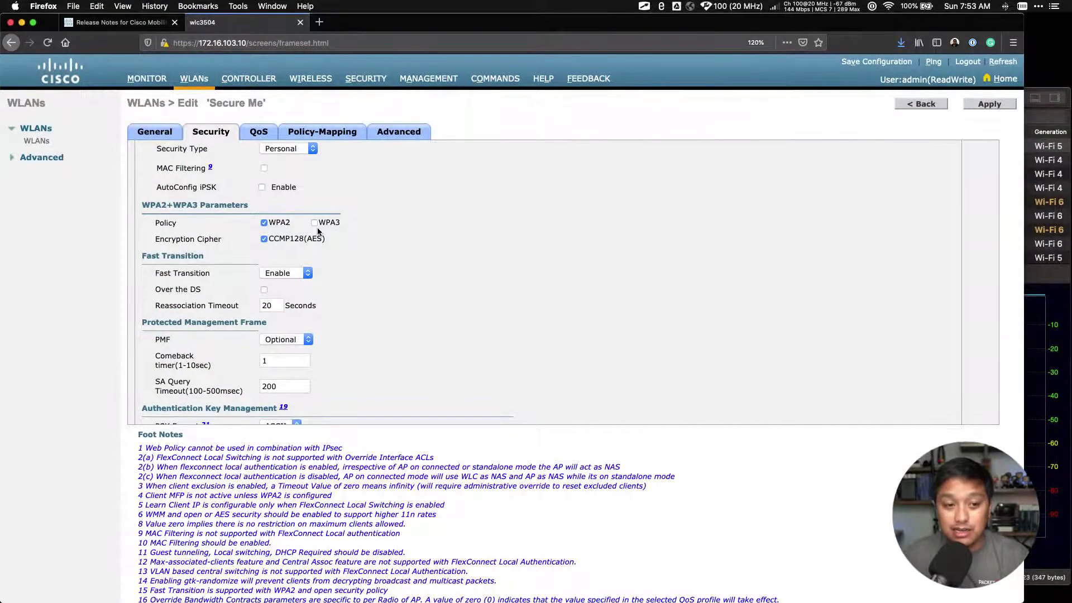
left_click(264, 223)
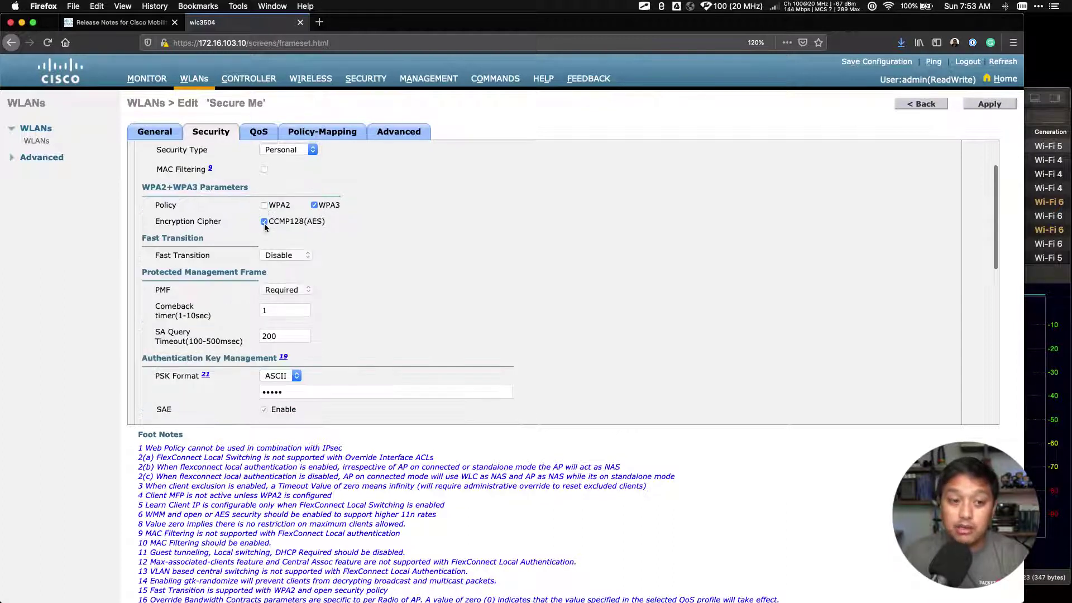
- Enable the WPA3 policy for Secure Me
left_click(315, 207)
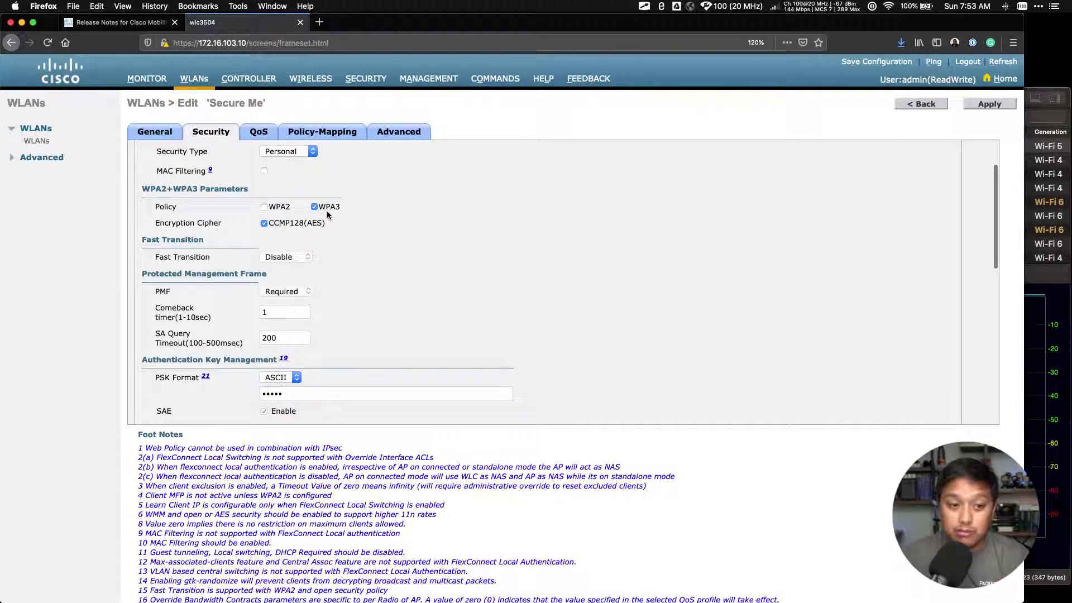
scroll(334, 218, "up", 1)
scroll(334, 218, "up", 1)
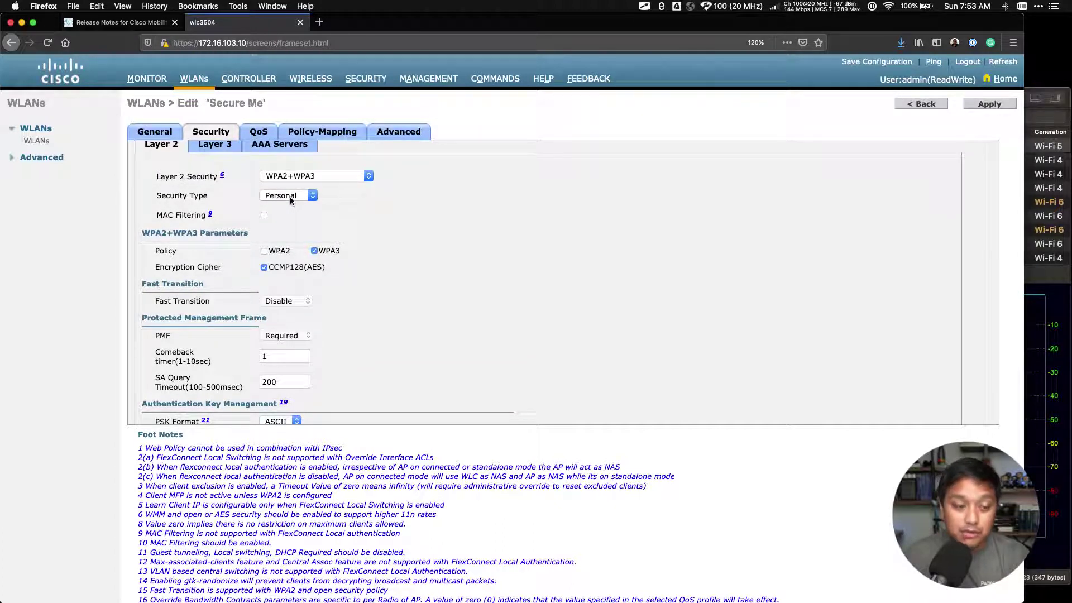
scroll(289, 197, "up", 1)
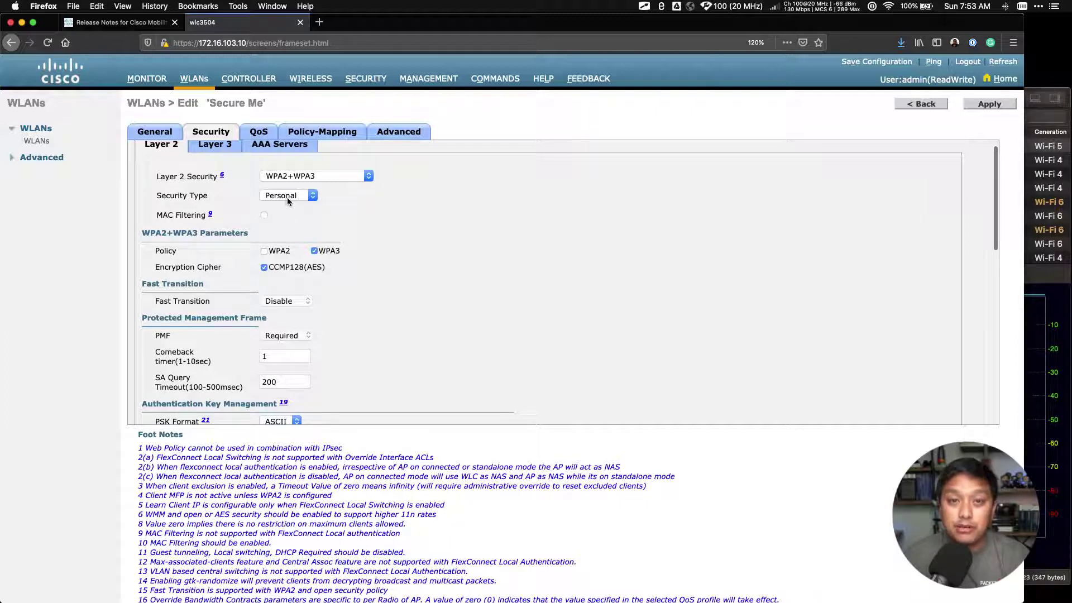
- Change the WPA3 security type from Enterprise to Personal
left_click(297, 196)
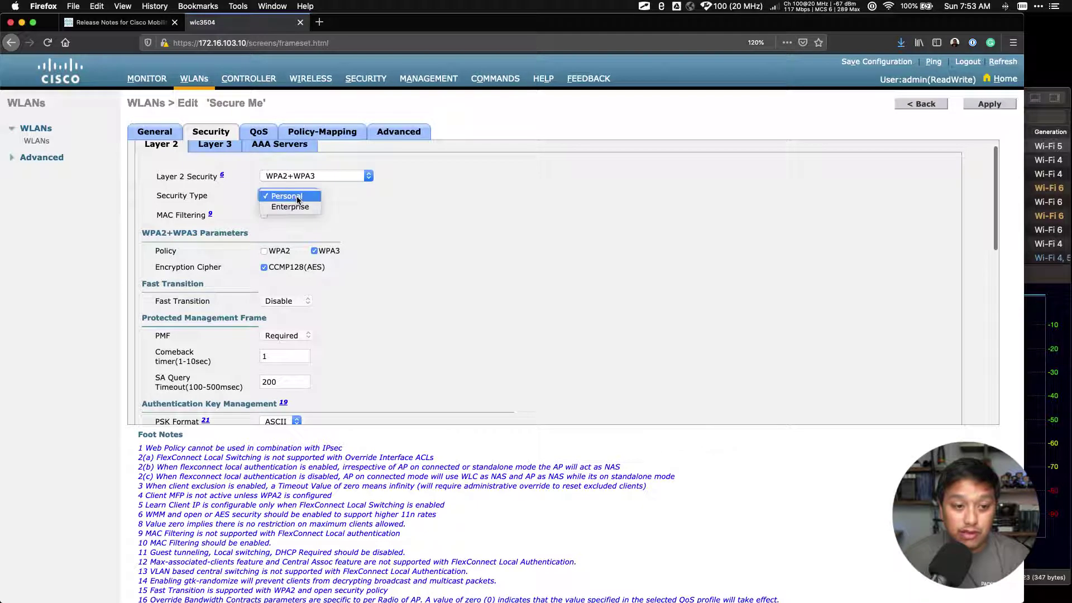
left_click(296, 207)
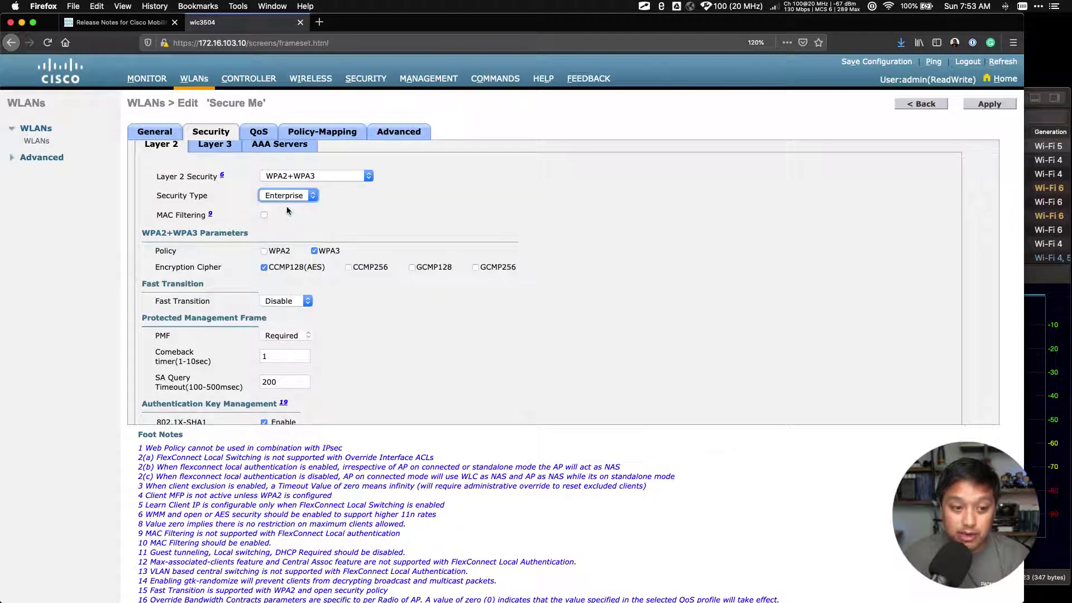
scroll(497, 301, "down", 6)
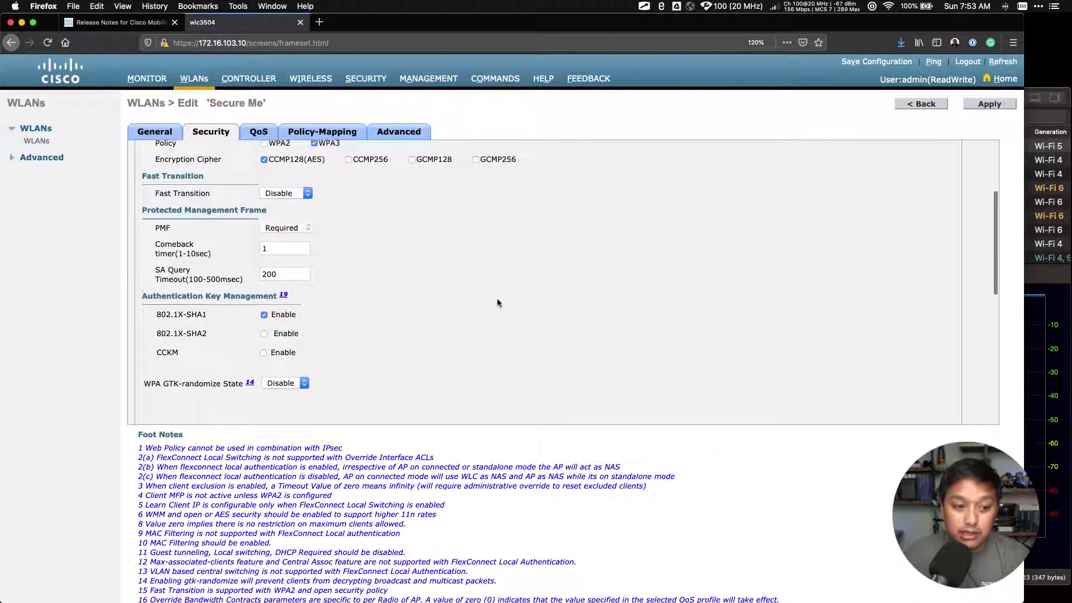
scroll(264, 286, "down", 1)
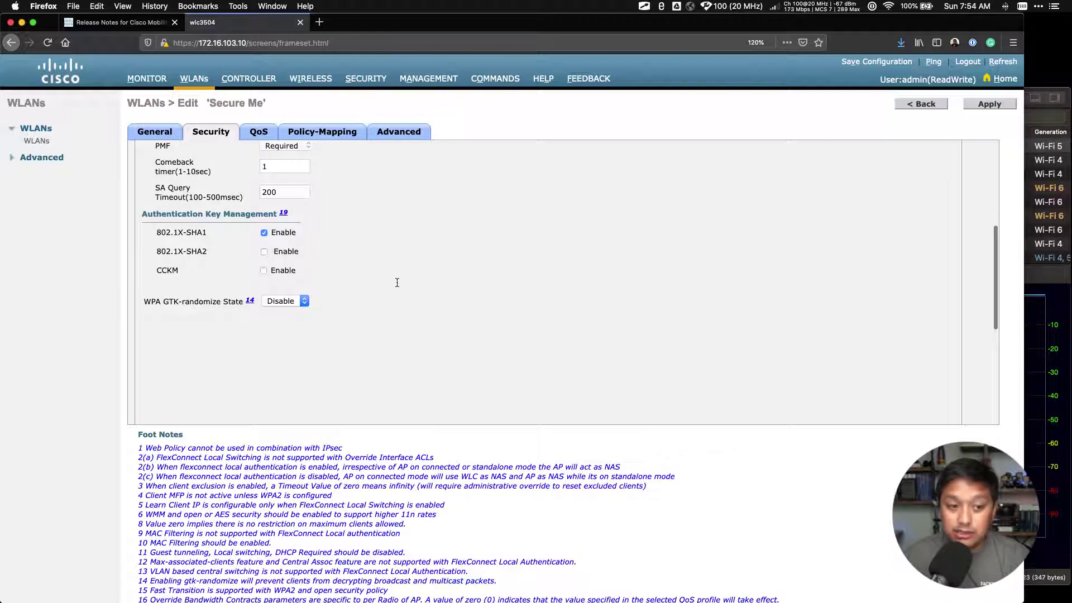
scroll(396, 286, "up", 8)
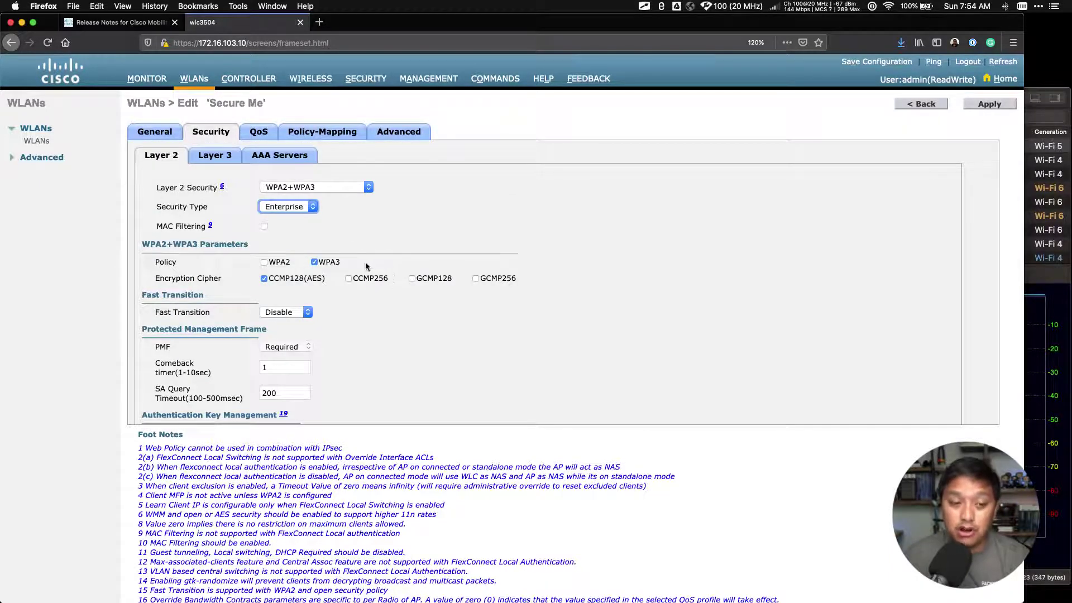
left_click(297, 209)
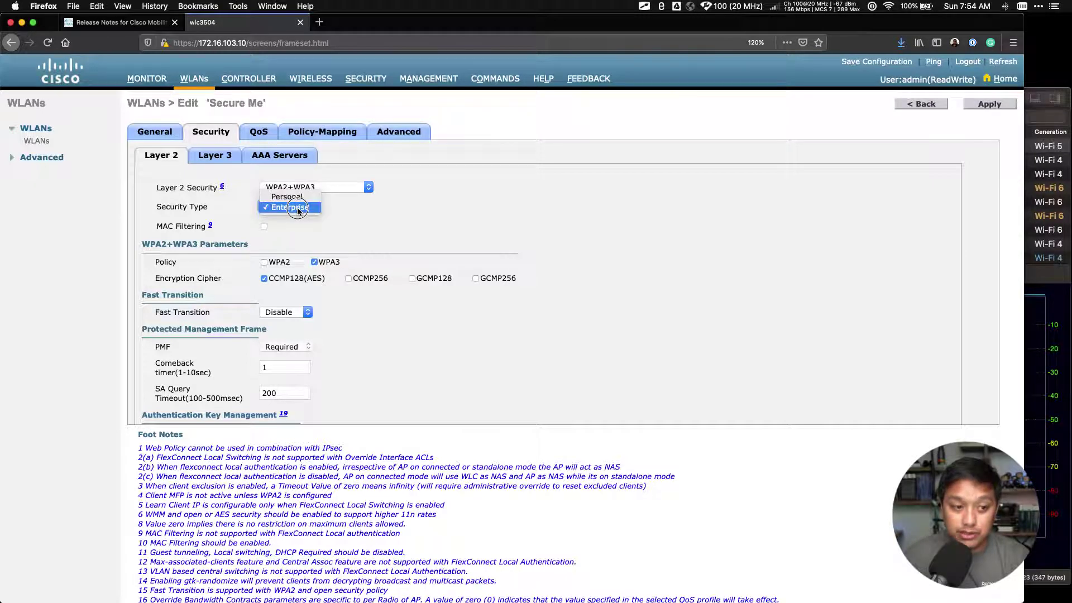
left_click(287, 196)
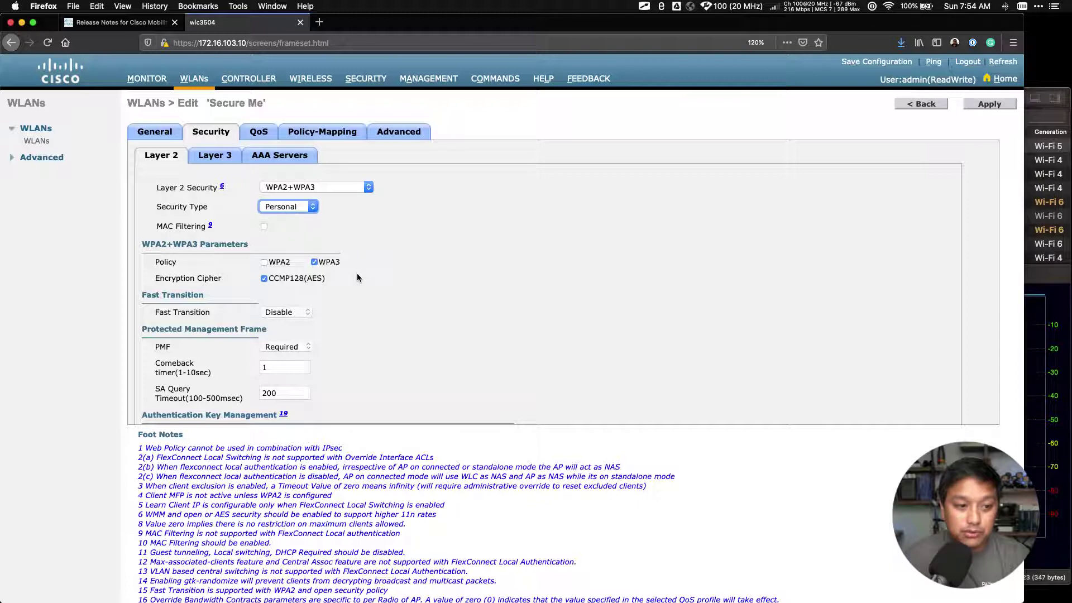
- Replace the Secure Me pre-shared key with a new ASCII passphrase, then switch to WiFi Explorer Pro
scroll(333, 264, "down", 2)
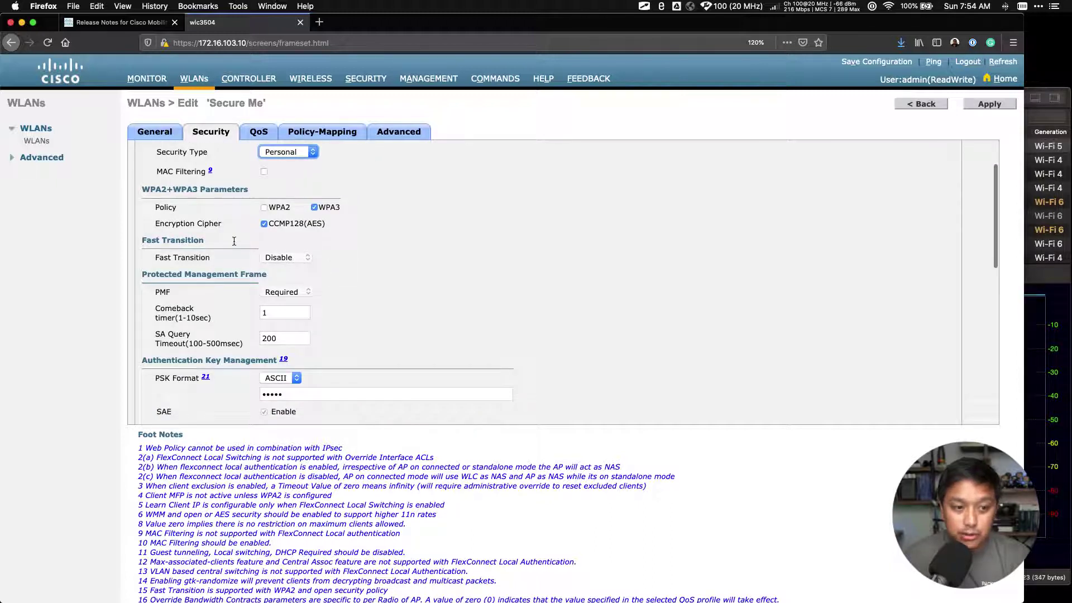
scroll(249, 225, "down", 2)
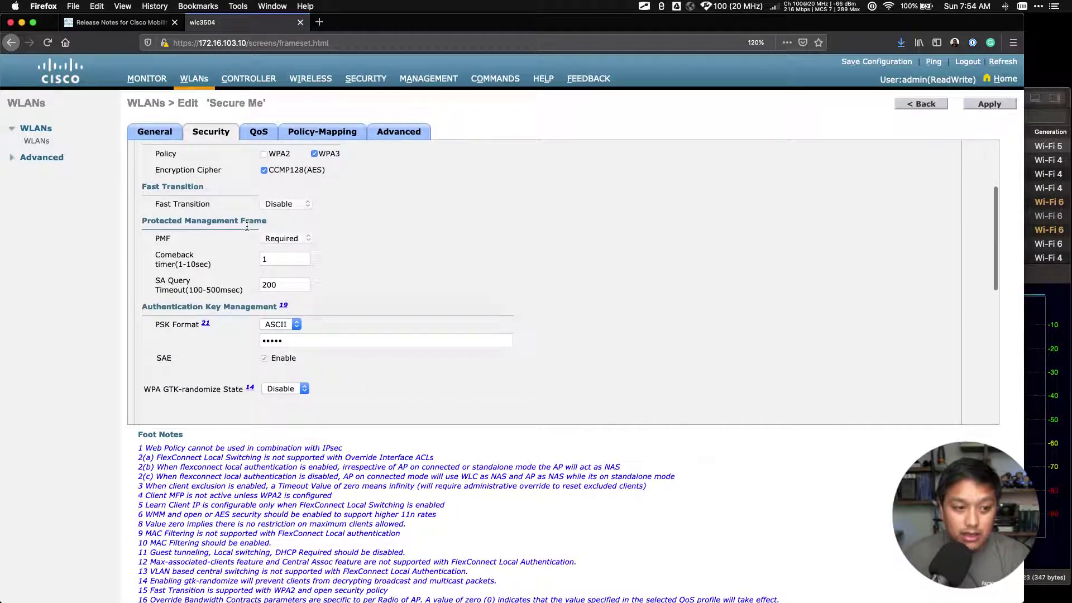
scroll(244, 238, "down", 1)
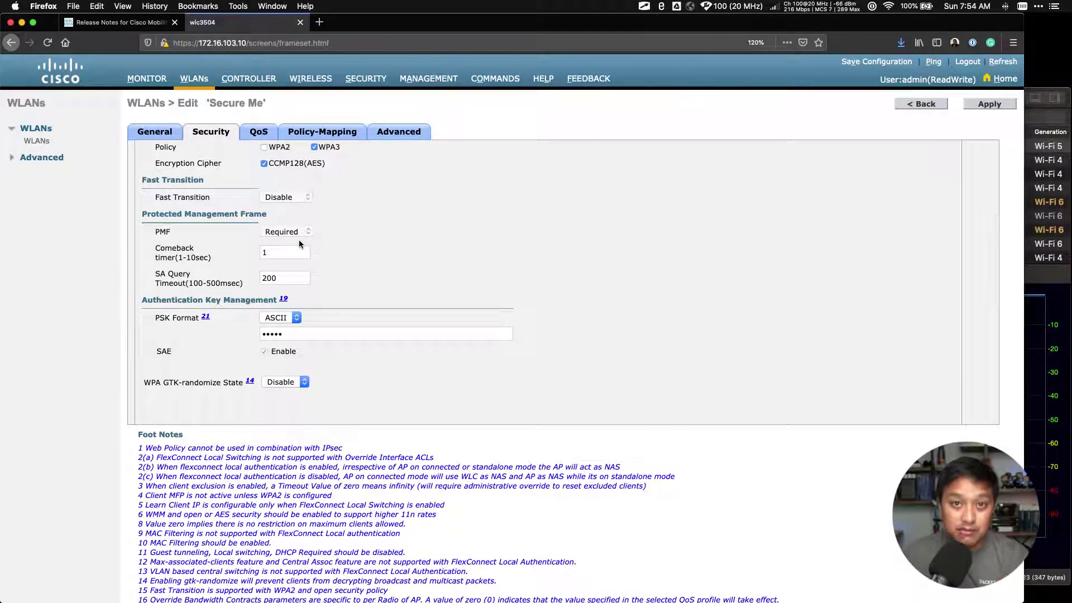
scroll(351, 254, "down", 2)
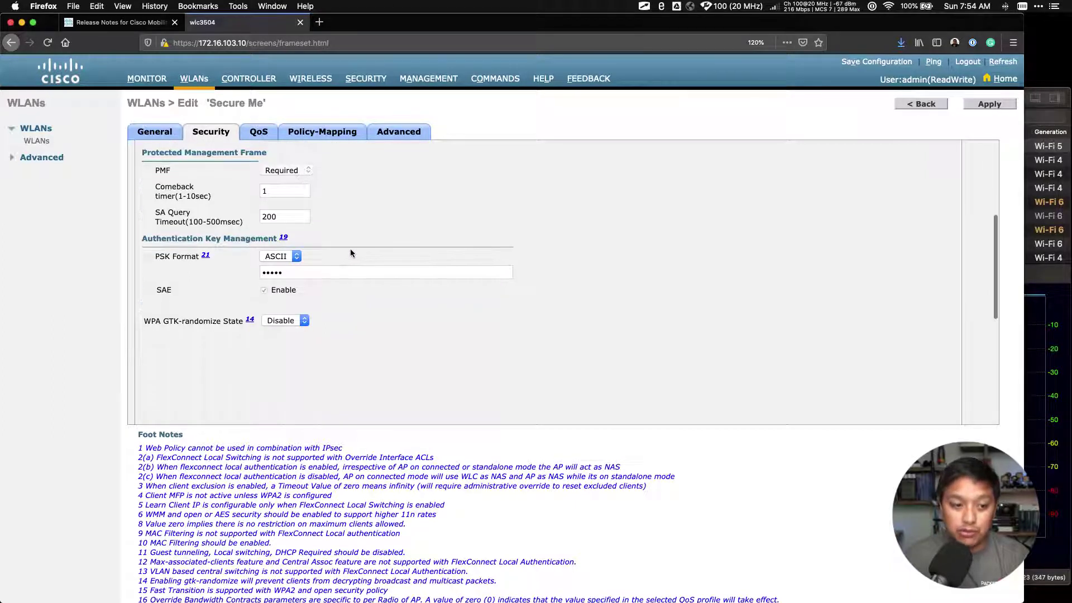
left_click(306, 273)
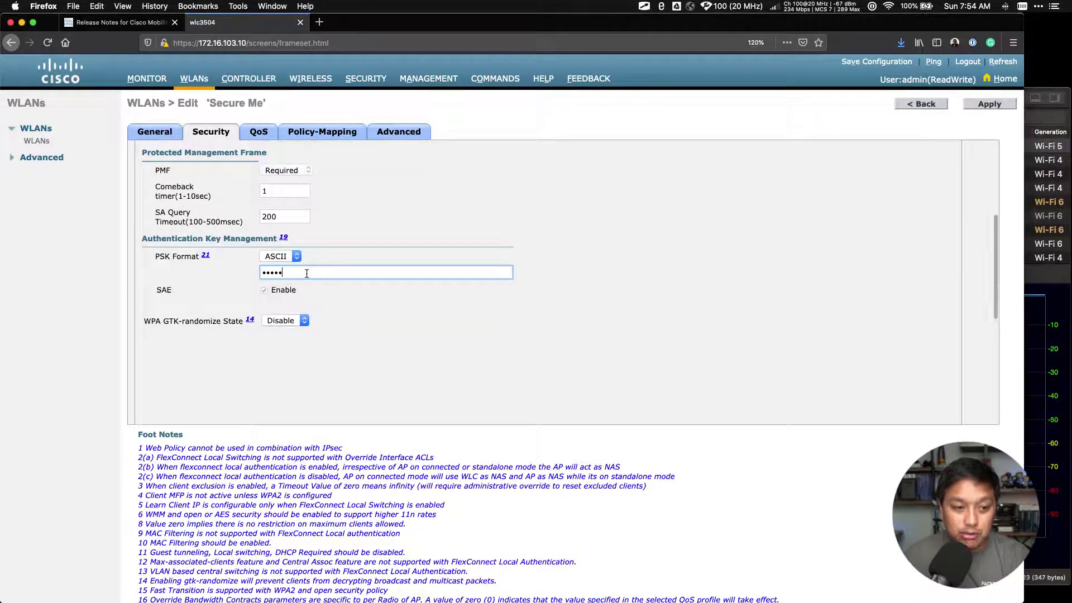
double_click(292, 272)
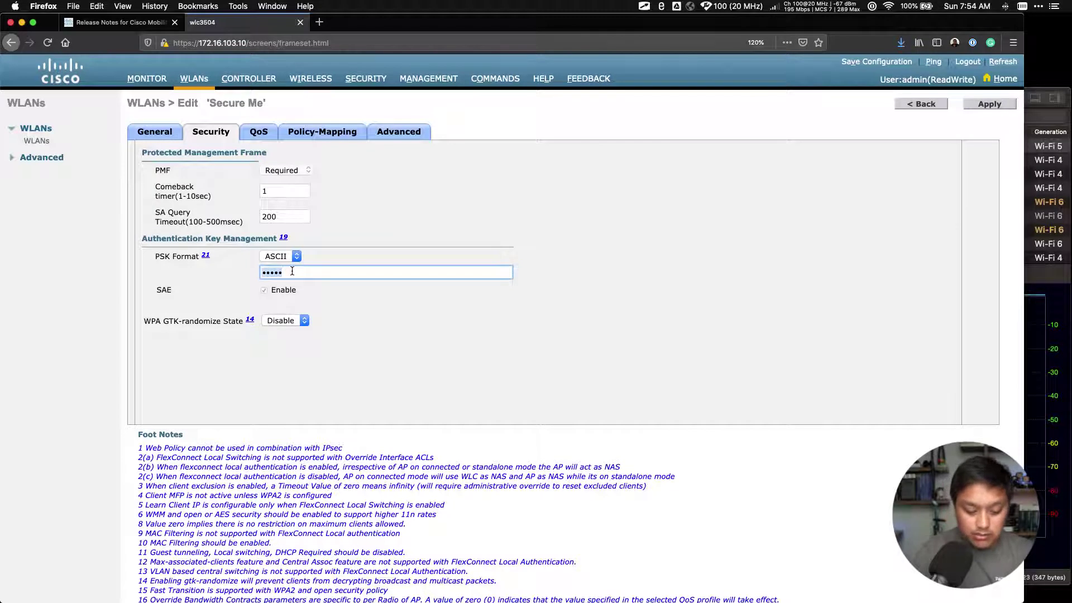
type("password1")
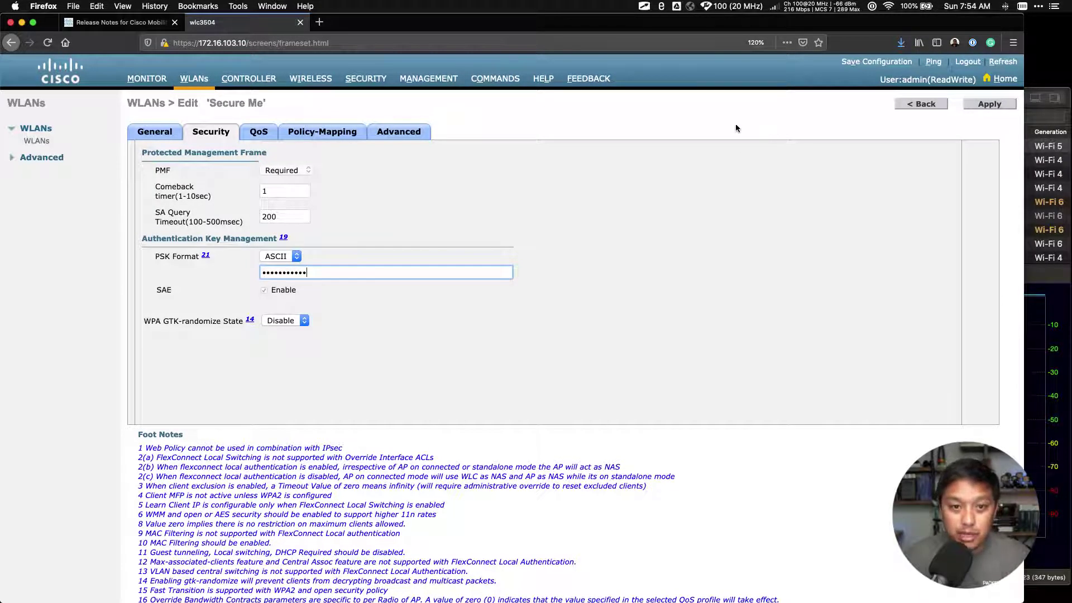
key("super+Tab")
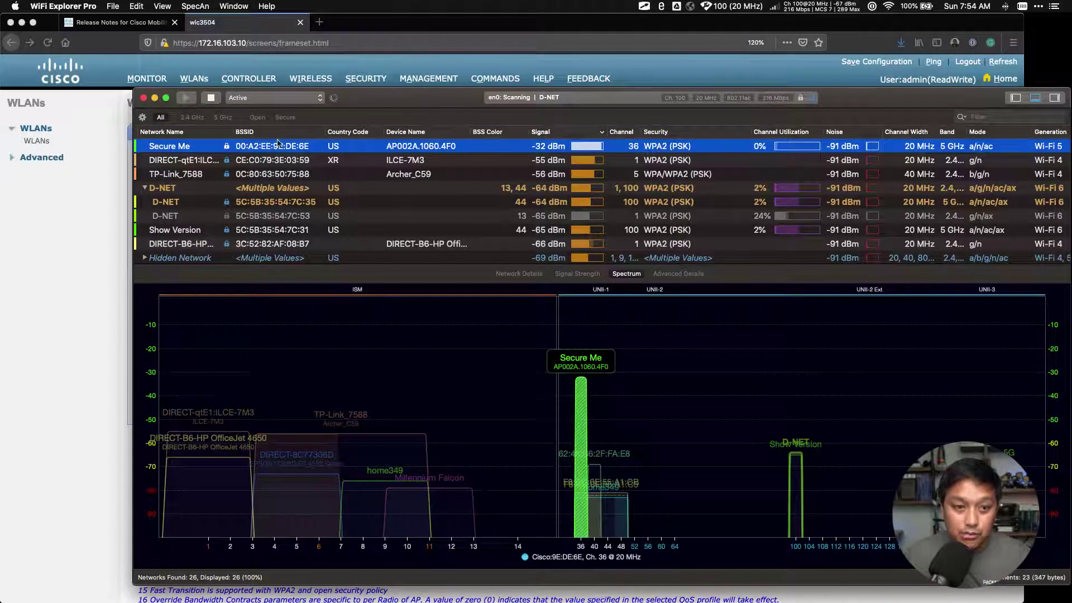
- Return to the controller's Secure Me edit page and apply the new security settings
left_click(785, 76)
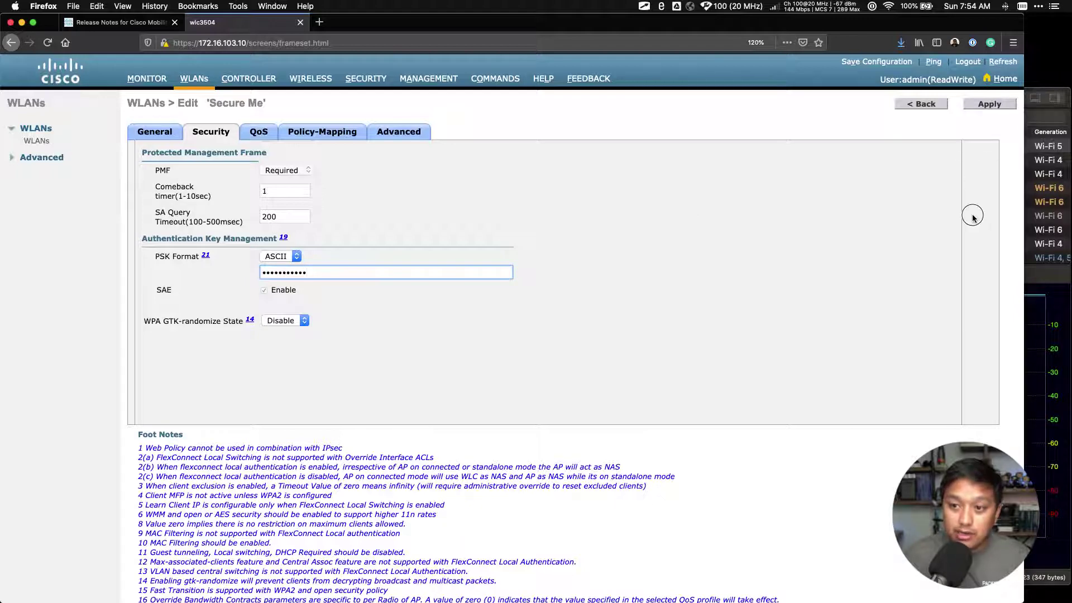
left_click(984, 108)
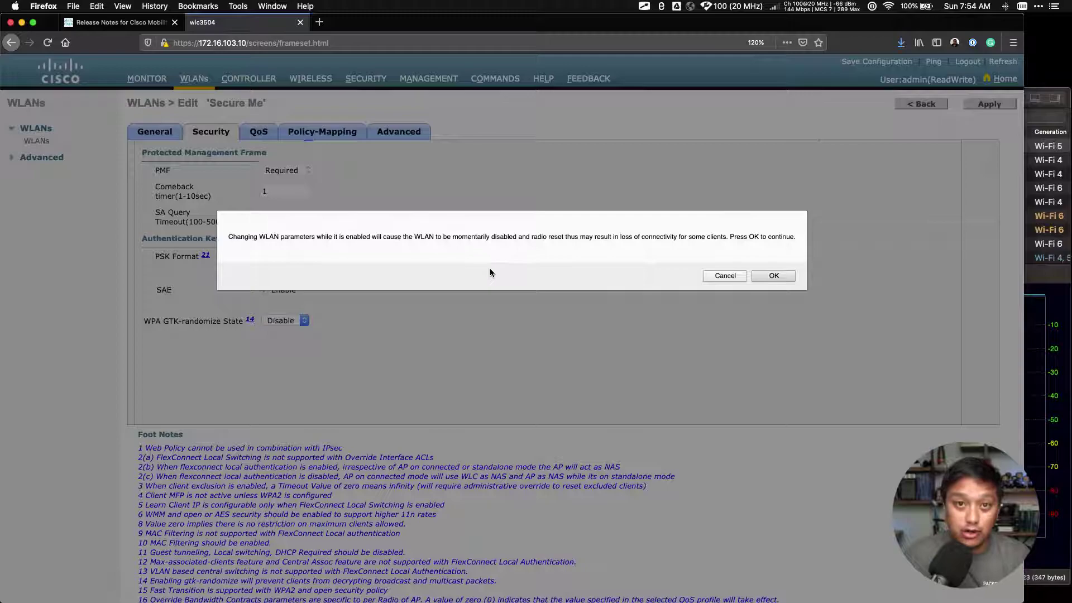
- Accept the brief WLAN outage warning and go back to the WLANs list
left_click(775, 277)
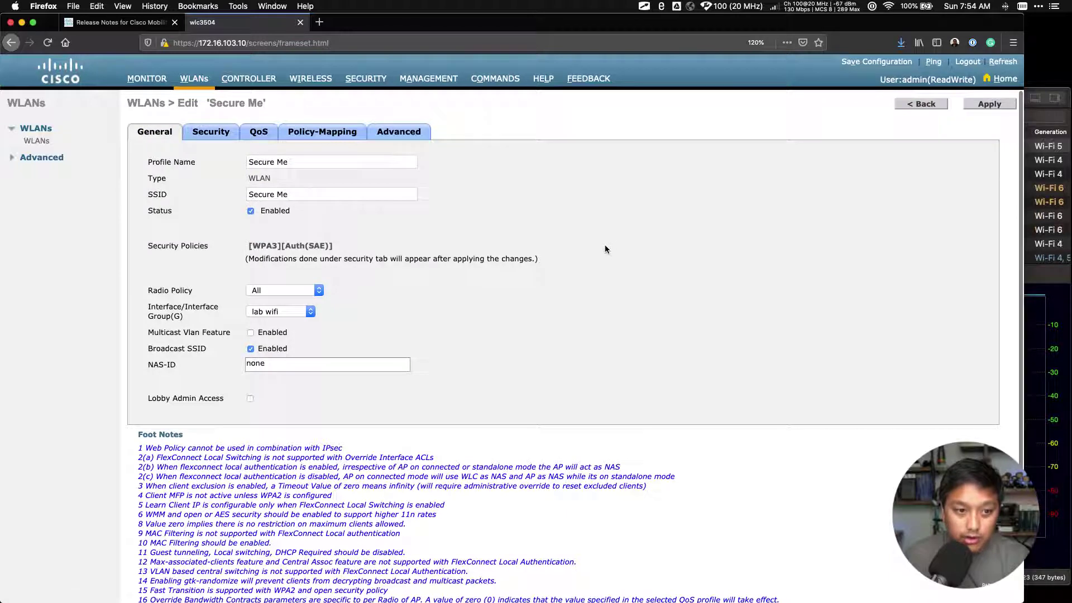
left_click(911, 107)
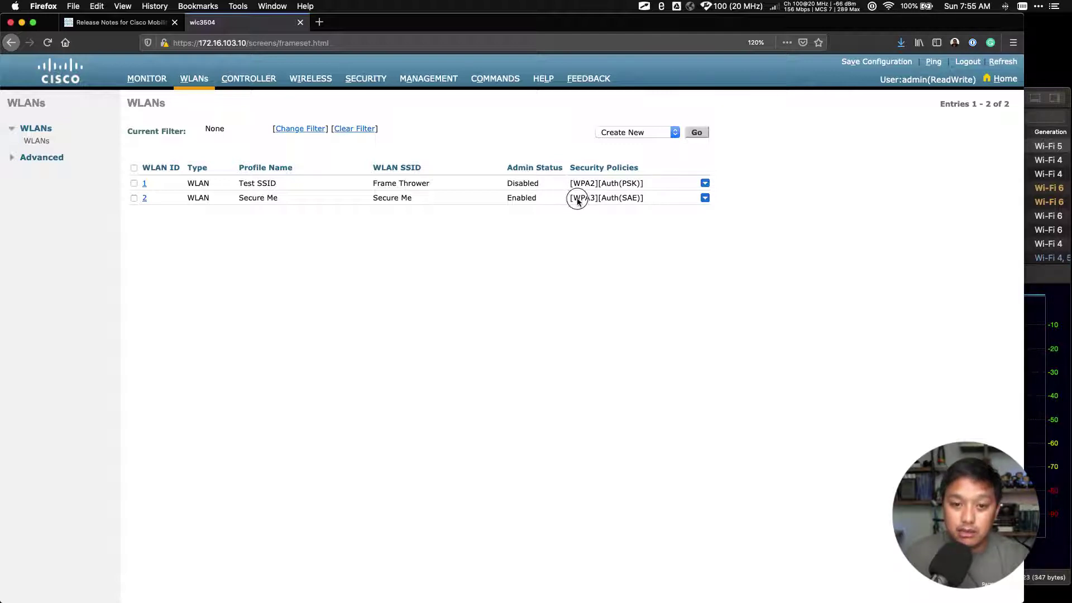
- Select Secure Me's [WPA3][Auth(SAE)] policy text, then switch to WiFi Explorer Pro
triple_click(645, 199)
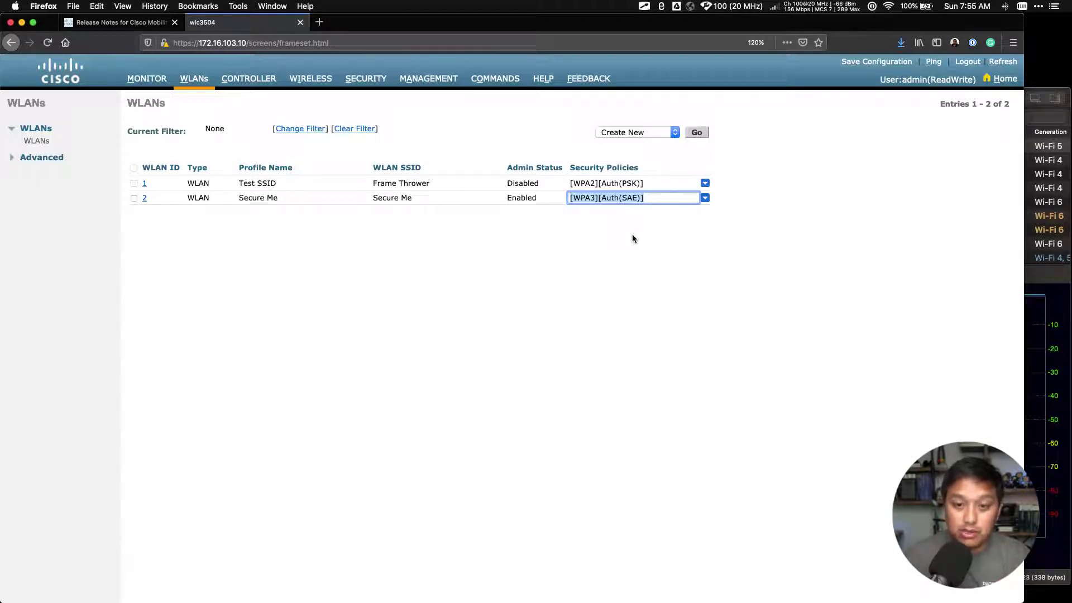
left_click(1046, 547)
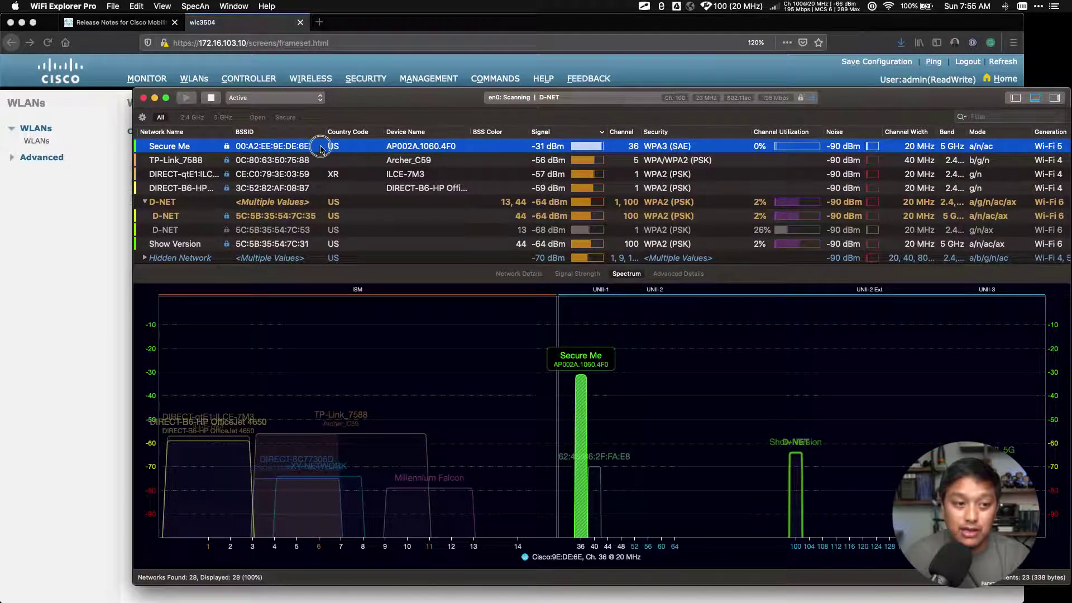
- Show Secure Me's advanced details and expand its RSN Information
left_click(676, 275)
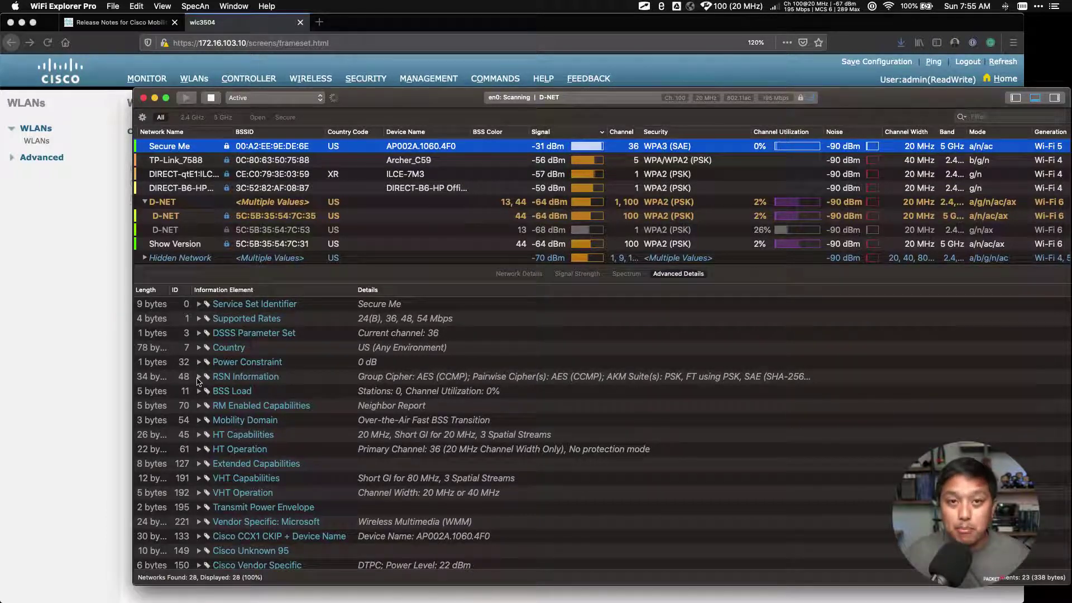
left_click(198, 377)
scroll(282, 399, "down", 2)
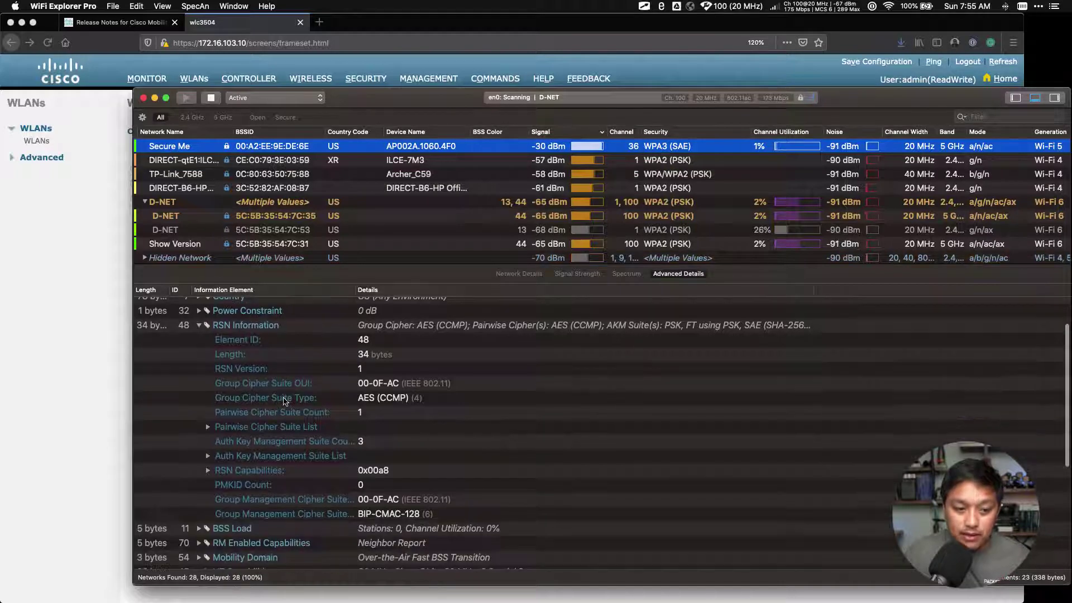
scroll(282, 399, "down", 2)
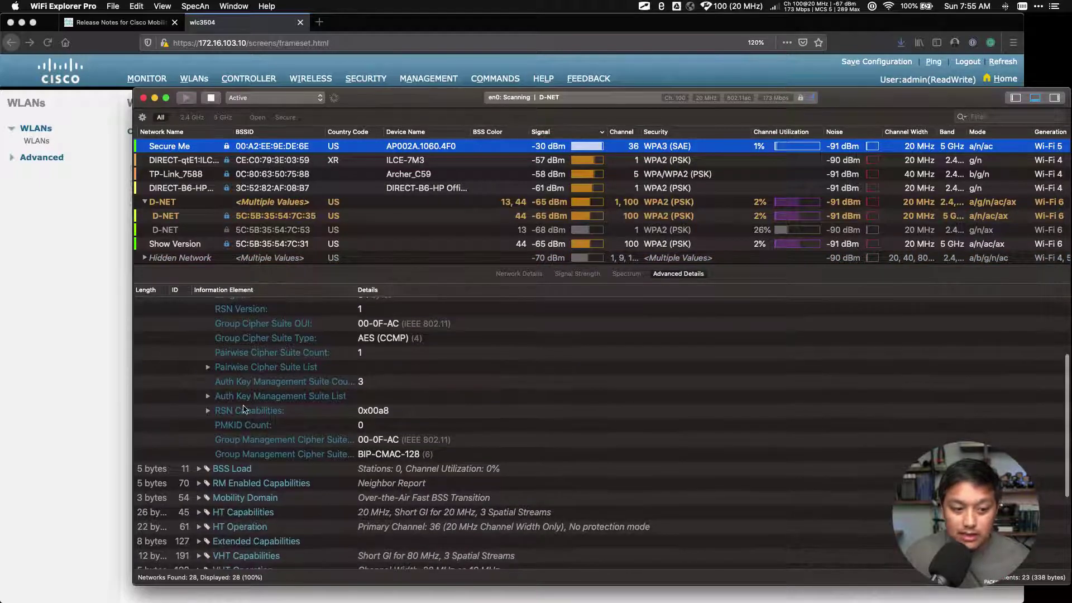
scroll(248, 399, "down", 1)
- Expand RSN Capabilities and the AKM suite list, highlighting SAE (SHA-256)
left_click(208, 401)
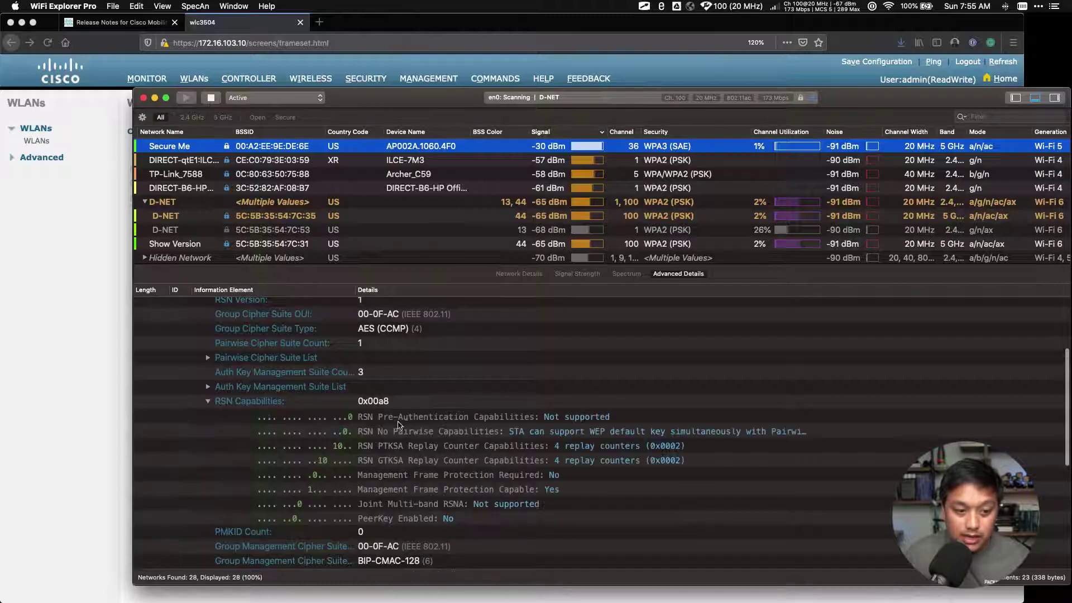
scroll(393, 428, "down", 1)
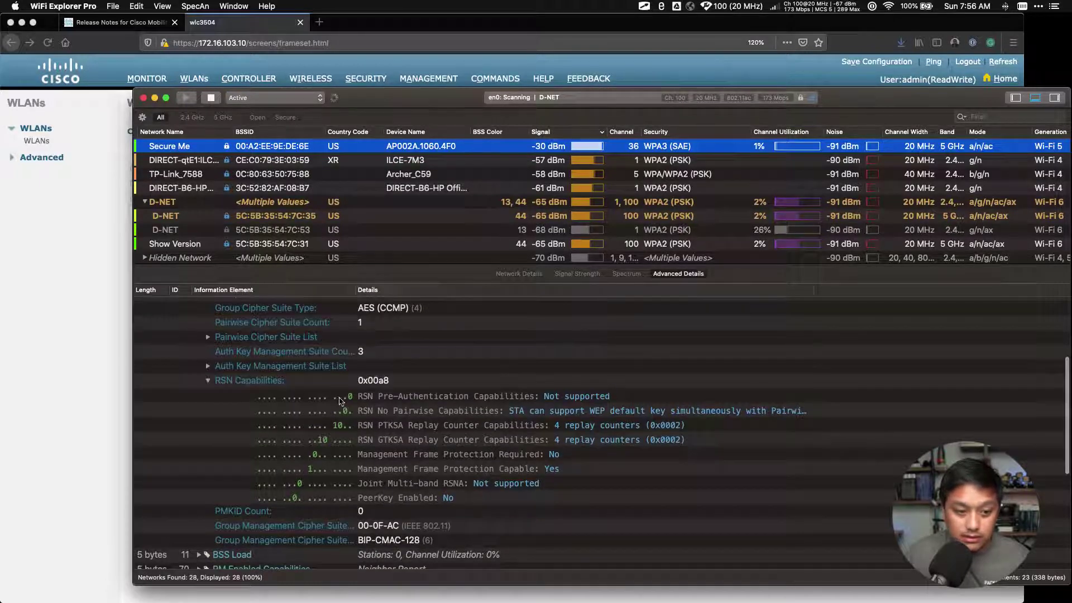
left_click(208, 367)
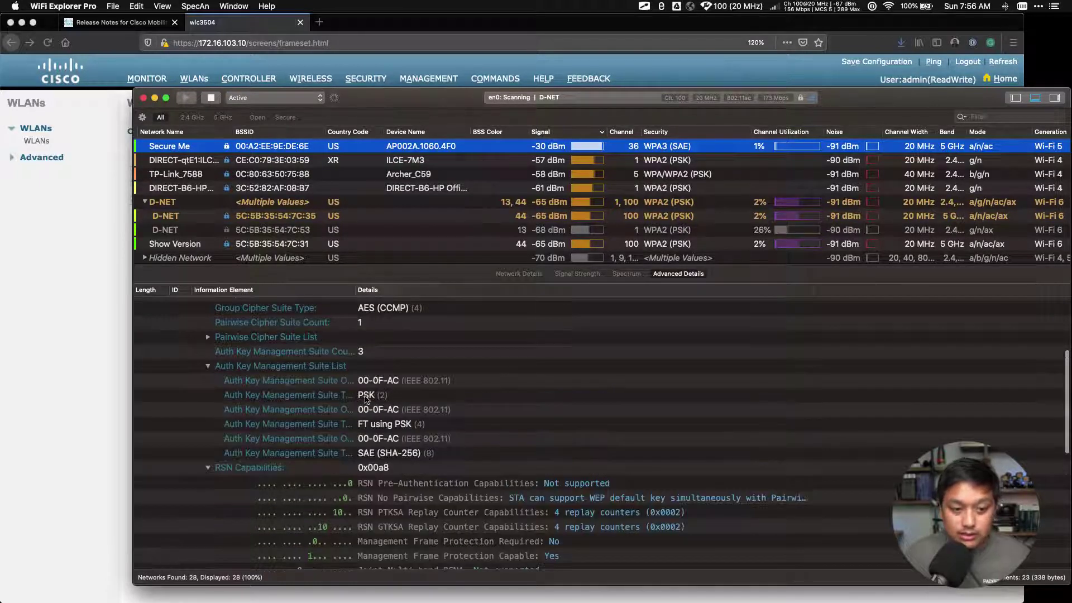
left_click(299, 457)
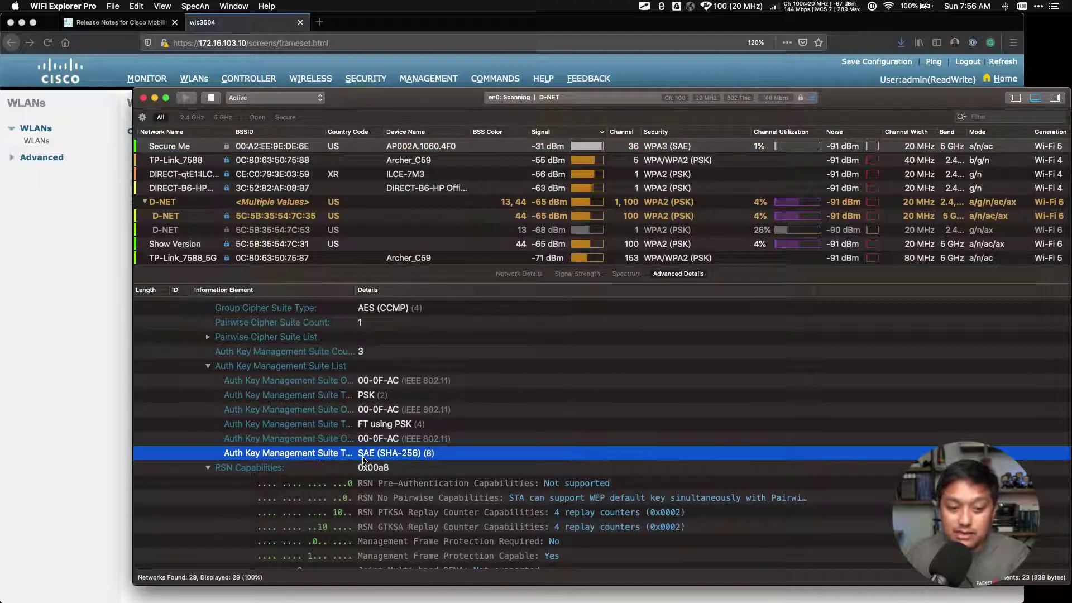